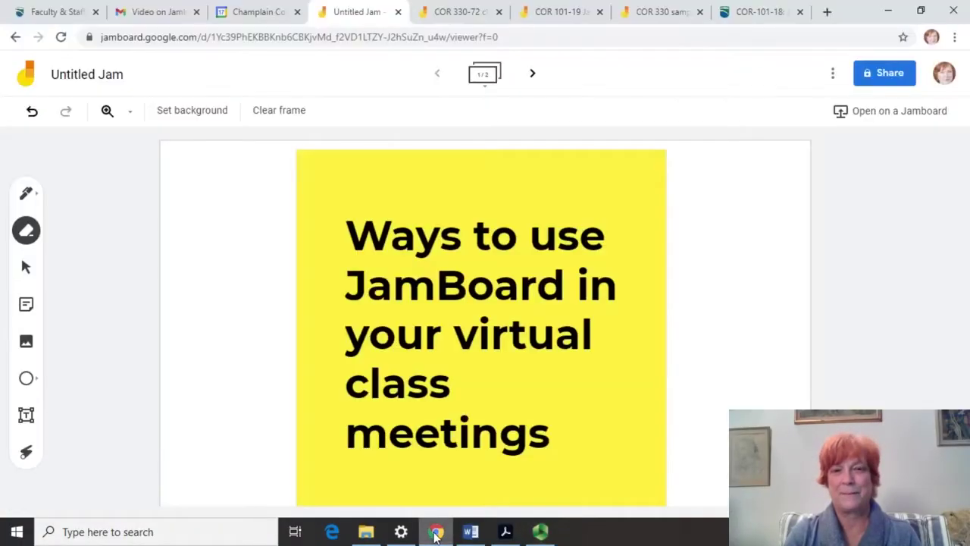
- Bring the Chrome window showing the 'Ways to use JamBoard in your virtual class meetings' jam forward
left_click(436, 531)
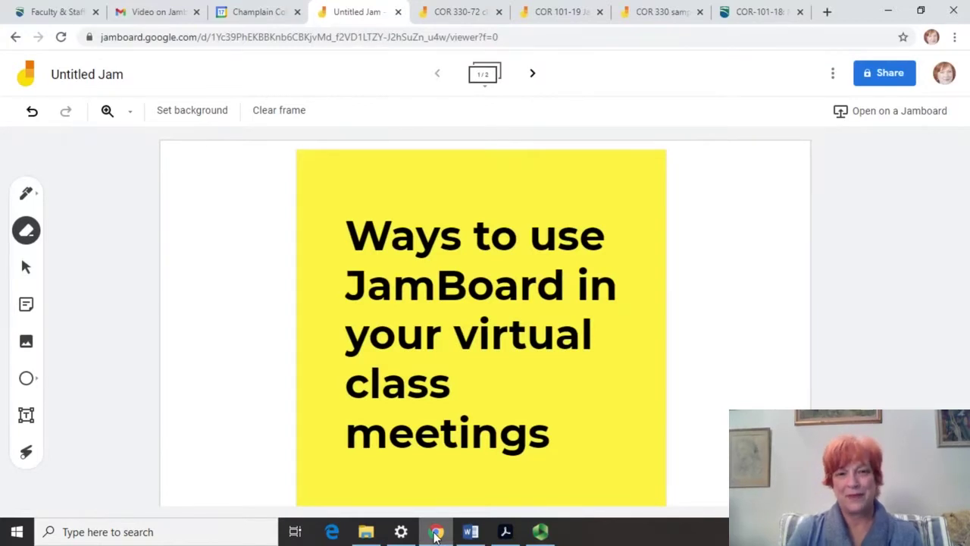
- From the Google Calendar page, launch Jamboard from the Google apps grid in a new tab
left_click(261, 15)
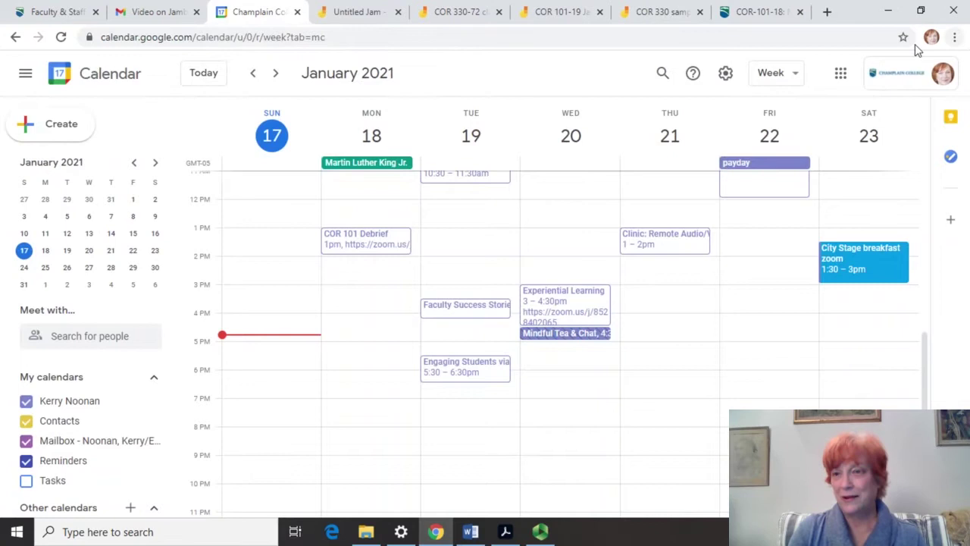
left_click(841, 73)
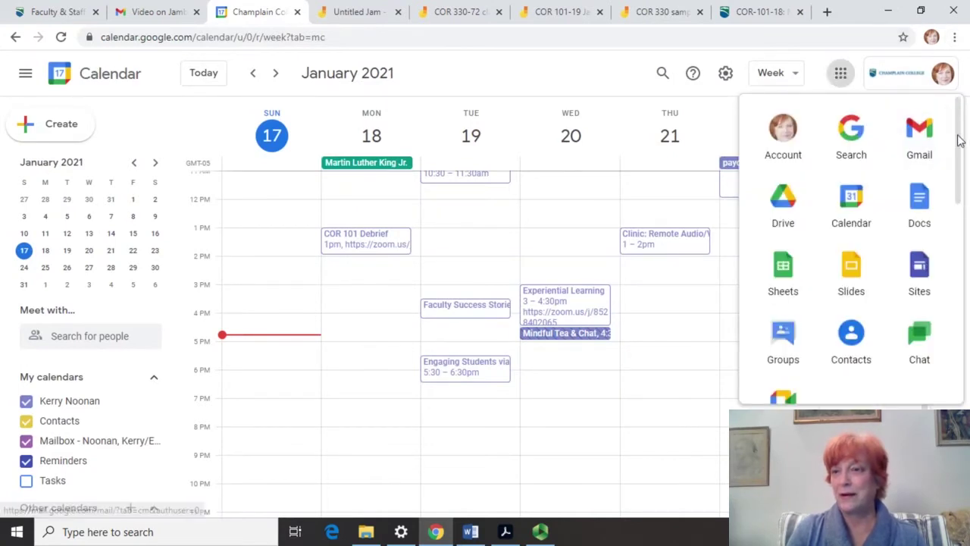
scroll(959, 218, "down", 3)
scroll(958, 227, "down", 3)
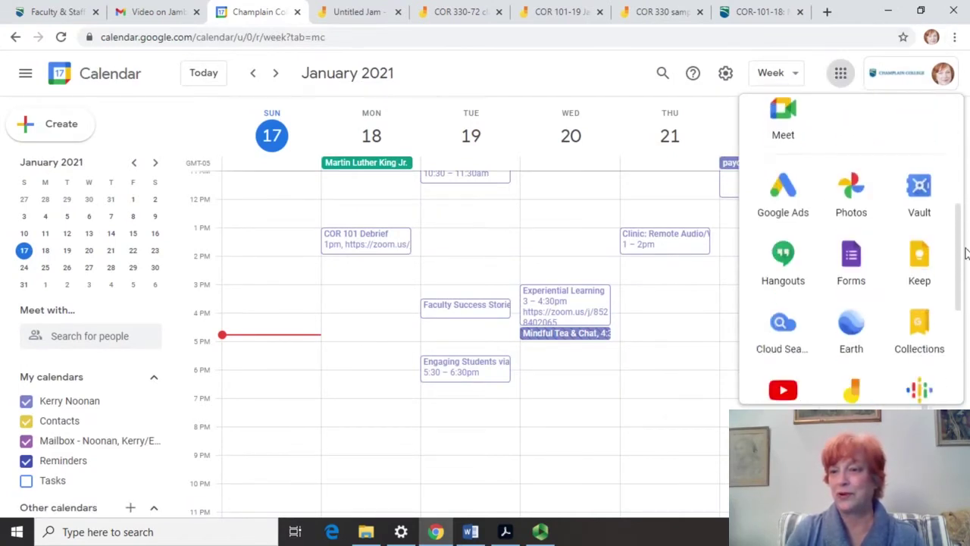
left_click(851, 303)
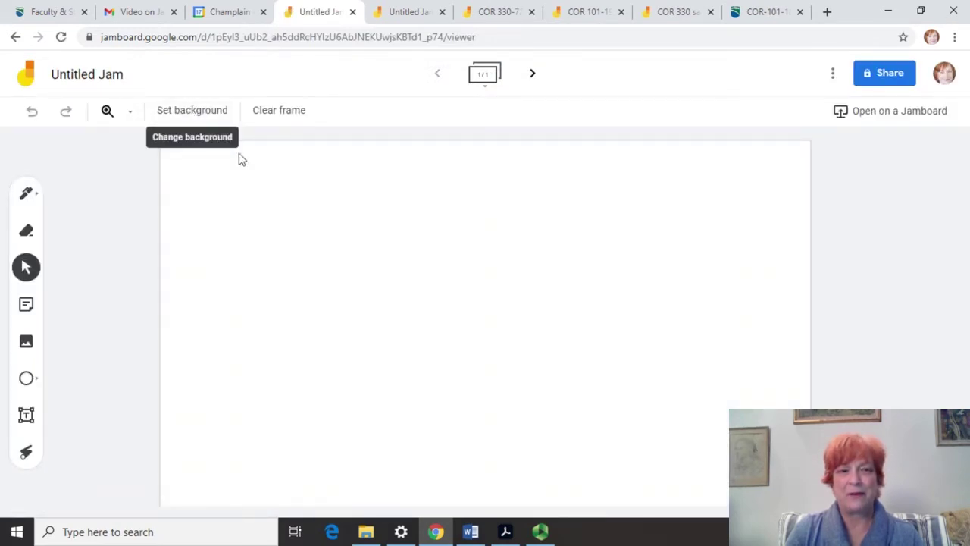
- Add a yellow sticky note reading 'This my idea' to the blank jam
left_click(25, 306)
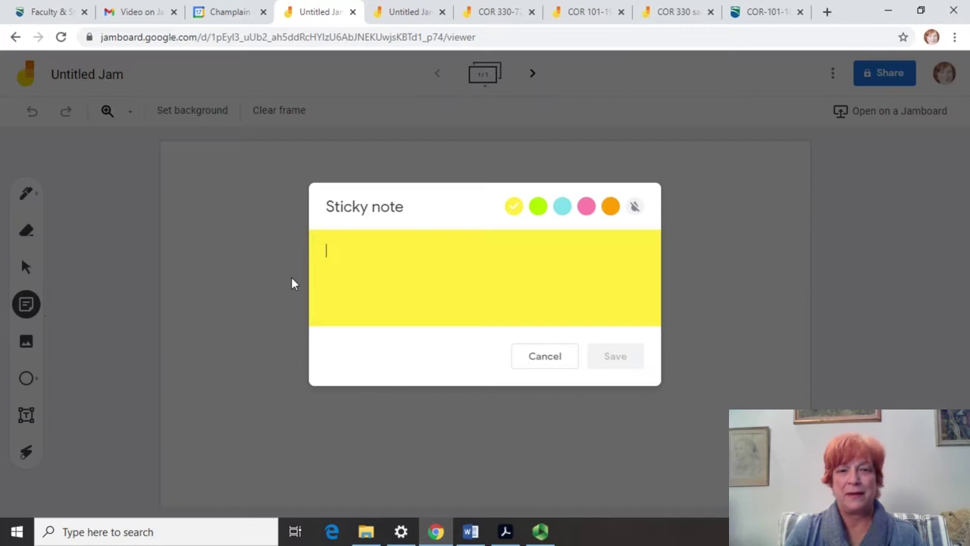
type("This ")
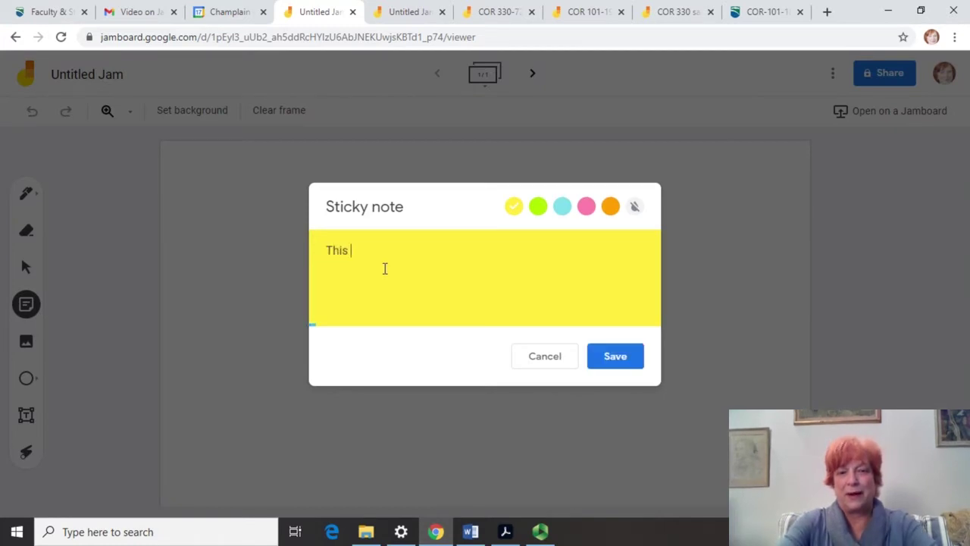
type("imy i")
key("BackSpace")
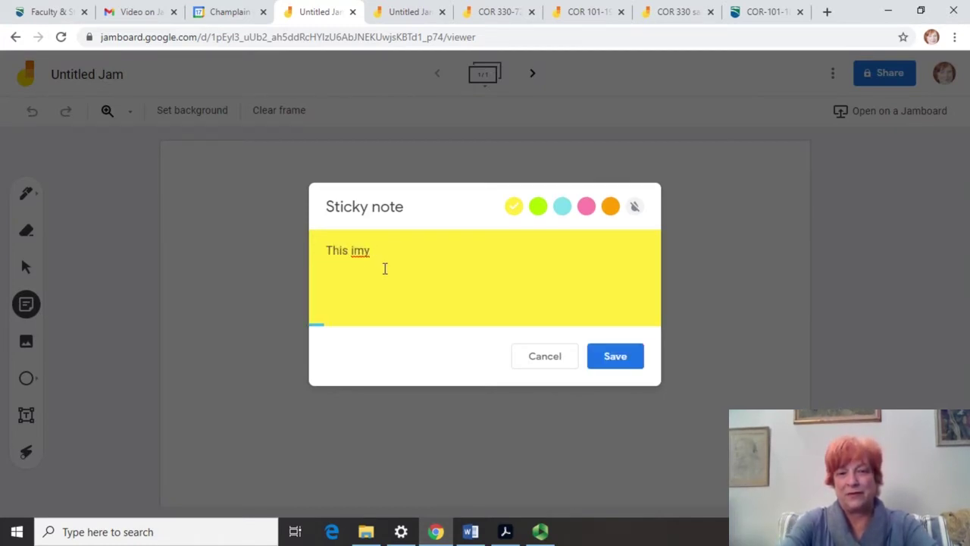
key("BackSpace")
key("BackSpace")
key("BackSpace")
type("my ide")
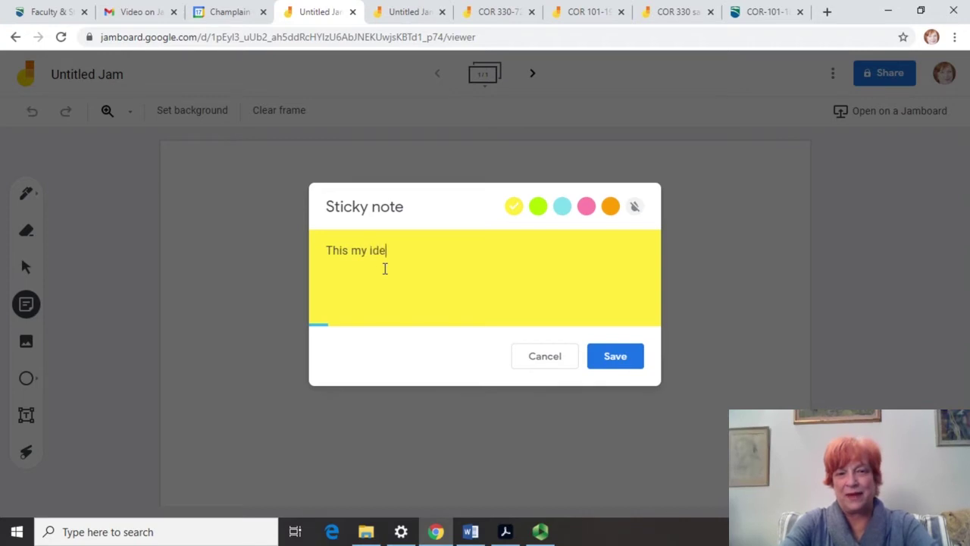
type("a")
left_click(610, 364)
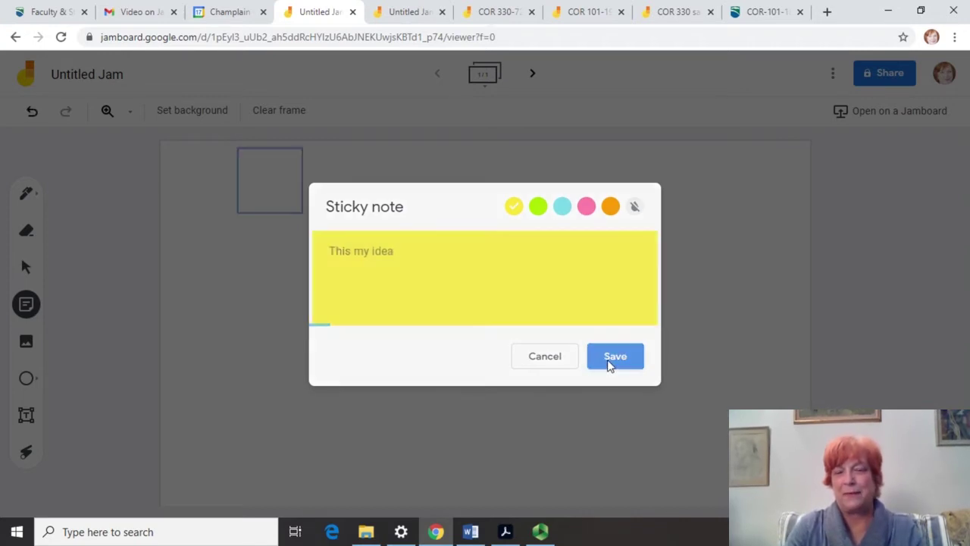
- Move the 'This my idea' note right, enlarge it and tilt it counter-clockwise
left_click(544, 356)
left_click_drag(245, 160, 468, 213)
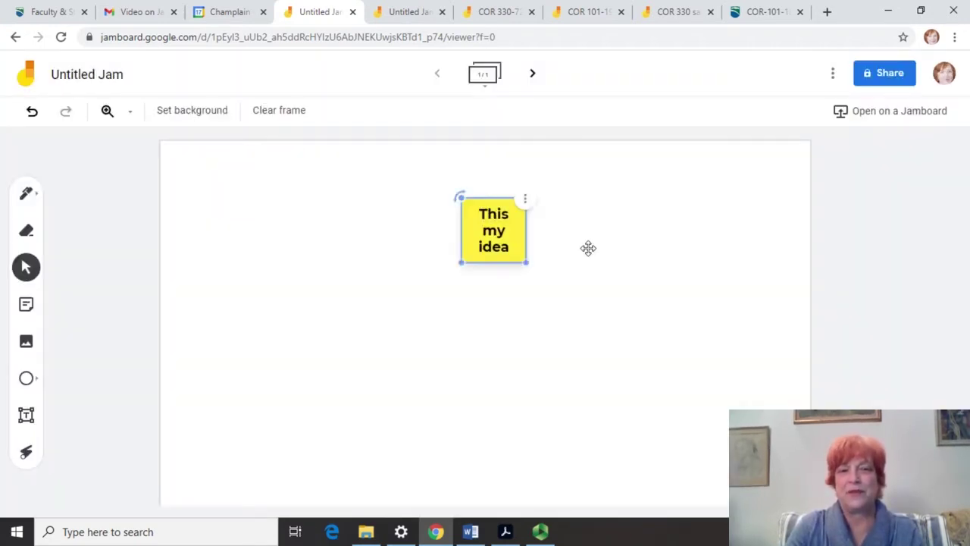
left_click_drag(588, 248, 589, 249)
left_click_drag(626, 290, 679, 336)
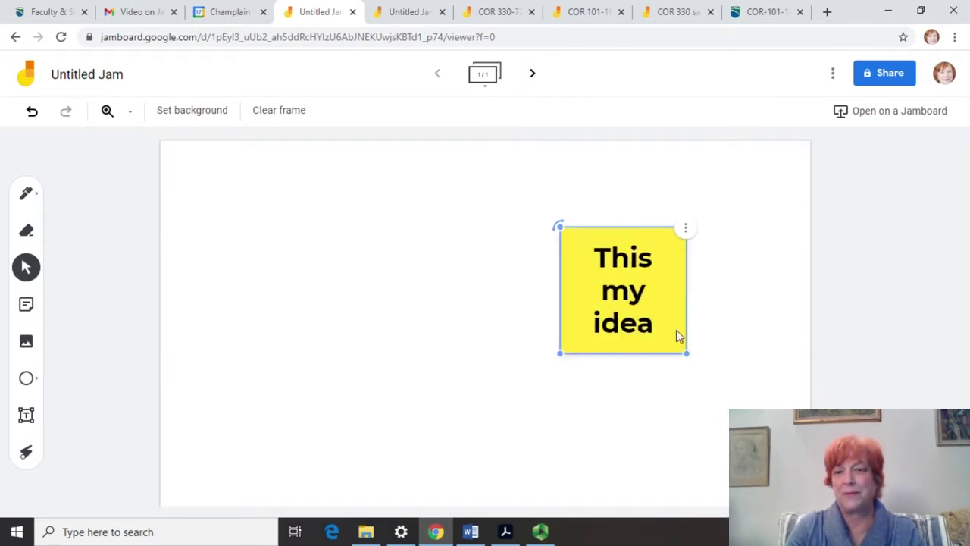
left_click_drag(558, 226, 546, 240)
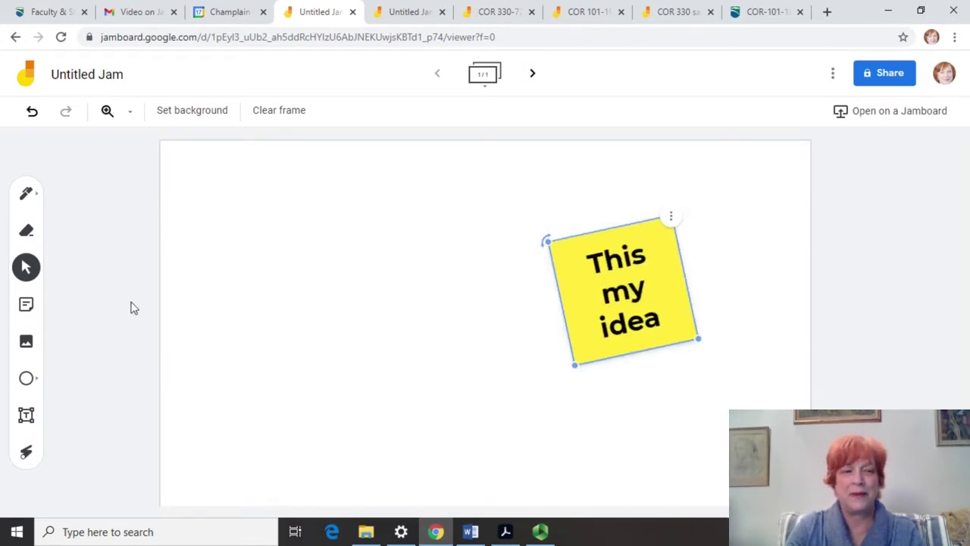
- Draw a curved pen arrow from the upper left pointing down at the sticky note
left_click(25, 194)
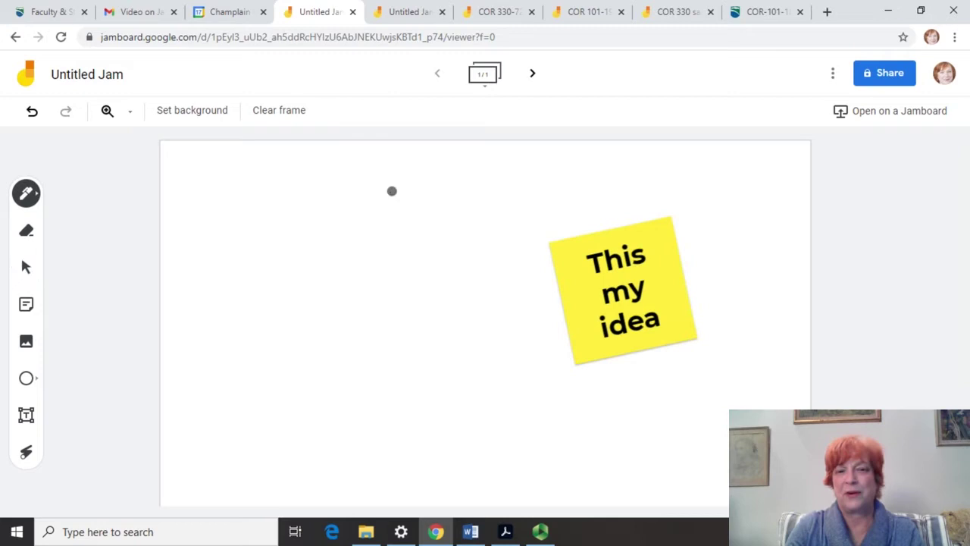
mouse_move(392, 191)
left_mouse_down()
mouse_move(634, 207)
mouse_move(632, 182)
mouse_move(589, 200)
left_mouse_up()
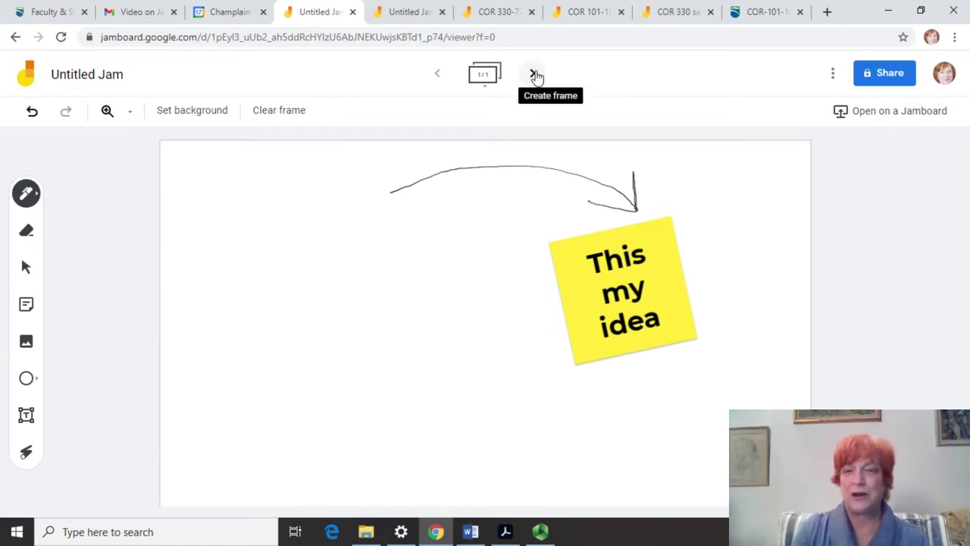
- Switch to the other Untitled Jam tab showing 'Ways to use JamBoard in your virtual class meetings'
left_click(416, 14)
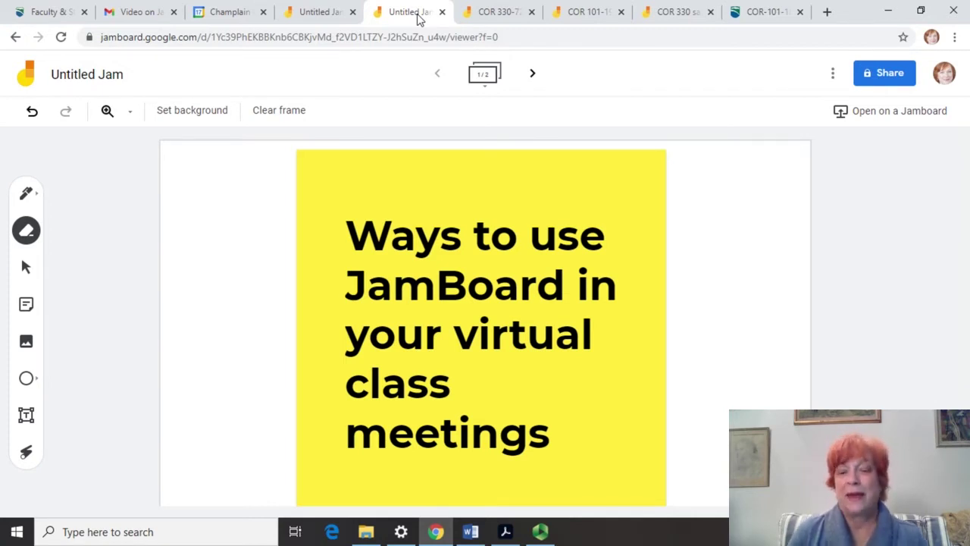
- Switch to the COR-101 Canvas course page with the syllabus and 'Our Course JamBoard' link
left_click(762, 14)
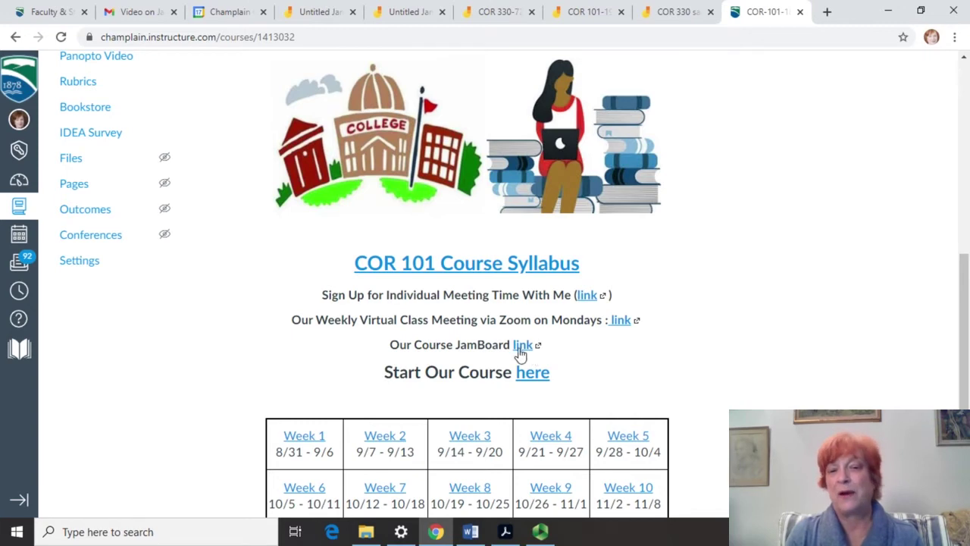
- Open the COR 330-72 class work jam and advance through frames to Group 4
left_click(487, 13)
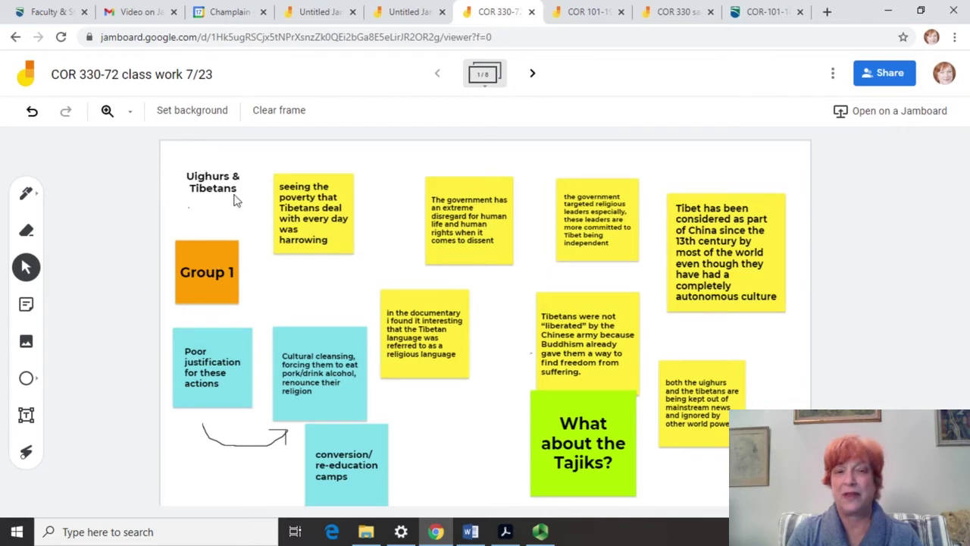
left_click(533, 73)
left_click(533, 73)
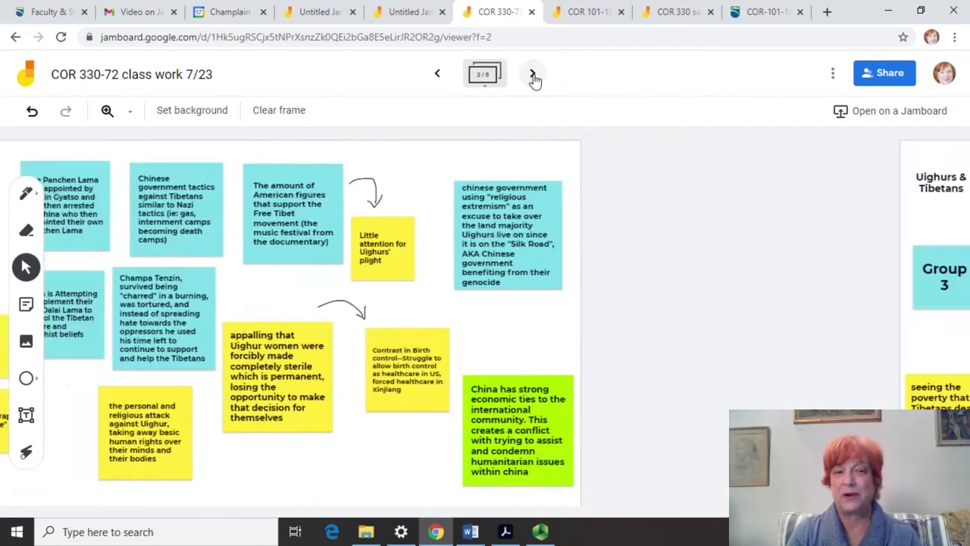
left_click(533, 74)
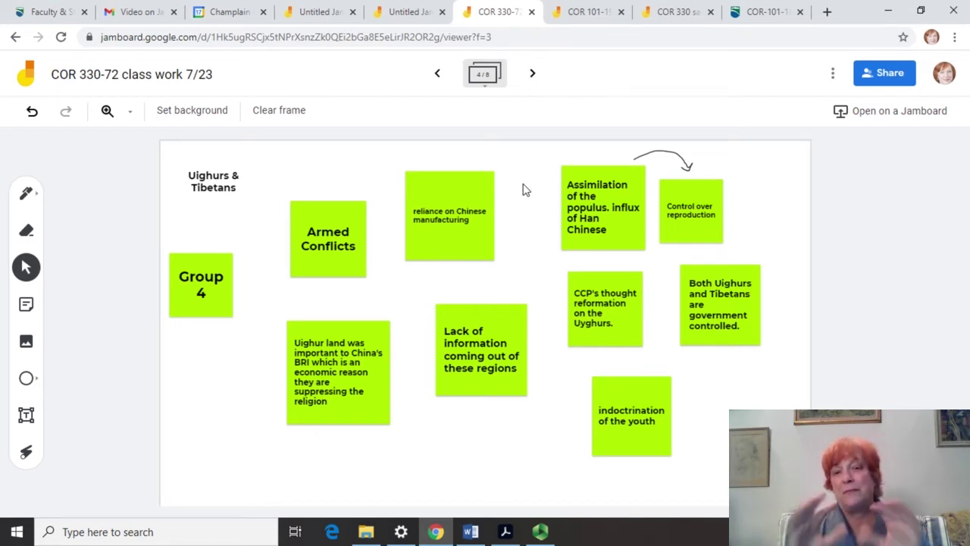
- Step back to the Group 1 frame, then forward again through the group frames
left_click(438, 76)
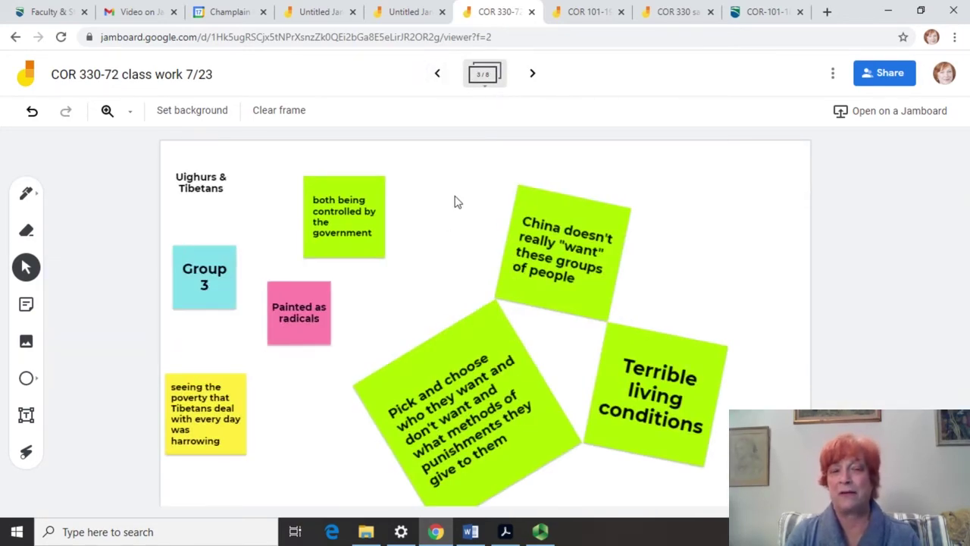
left_click(437, 75)
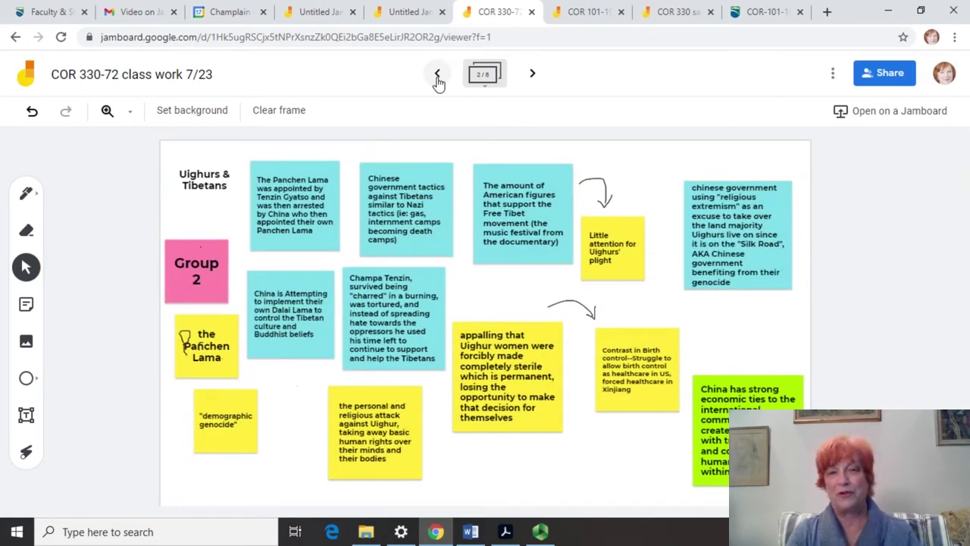
left_click(437, 76)
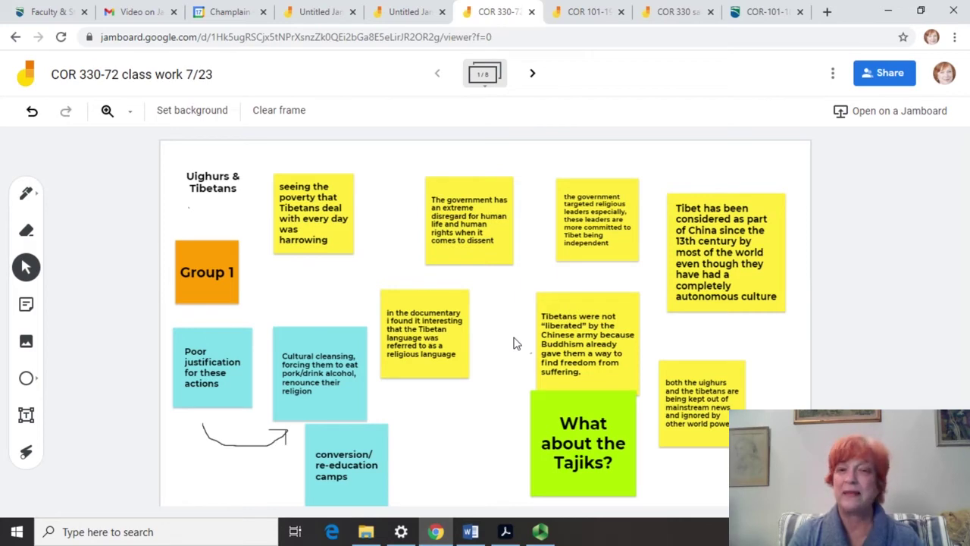
left_click(533, 75)
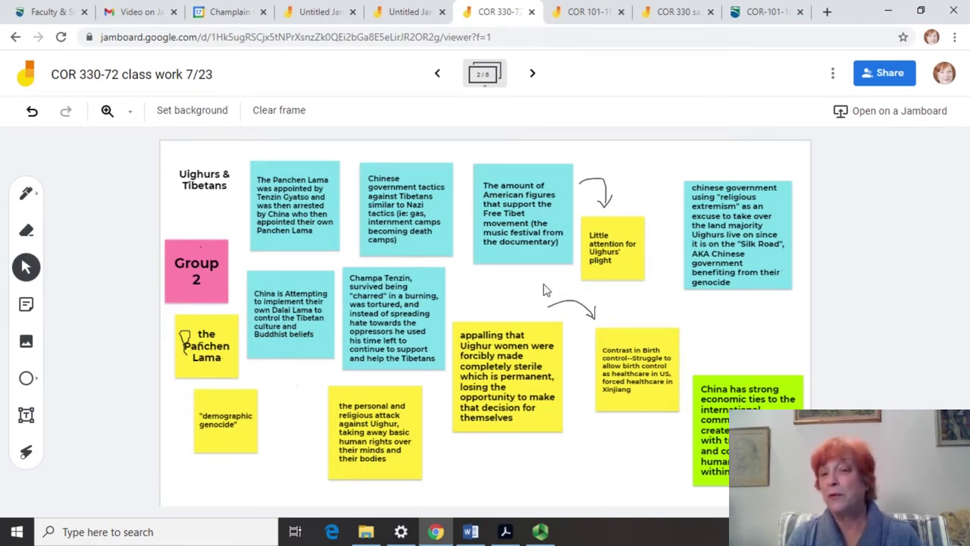
left_click(533, 74)
left_click(533, 74)
- Advance past the Adam Chau modalities and Groups 1 & 3 frames to frame 7/8, Groups 2 & 4
left_click(534, 74)
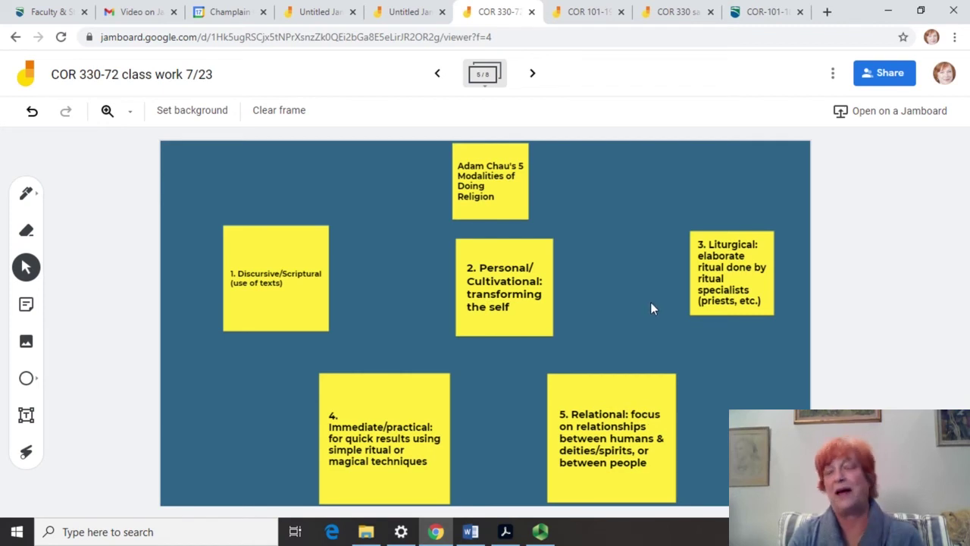
left_click(533, 74)
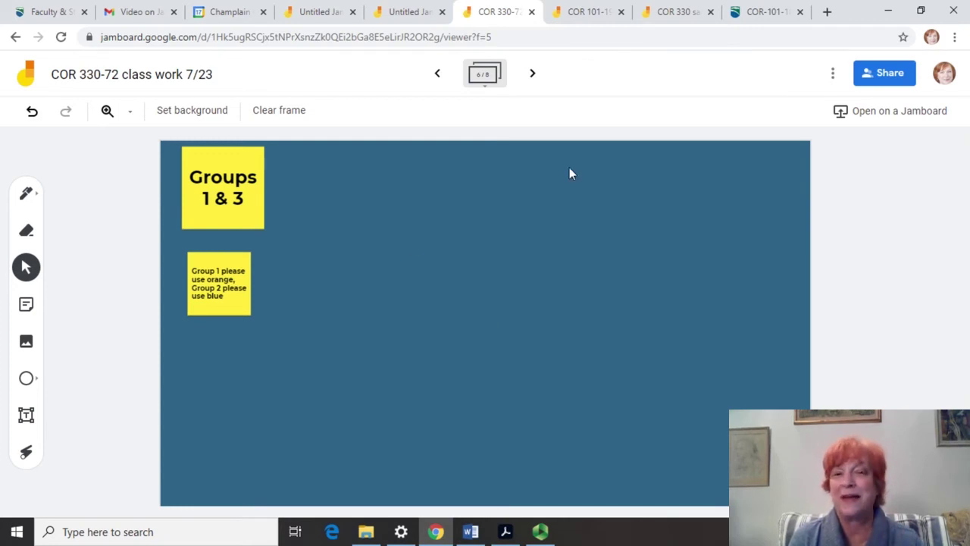
left_click(535, 76)
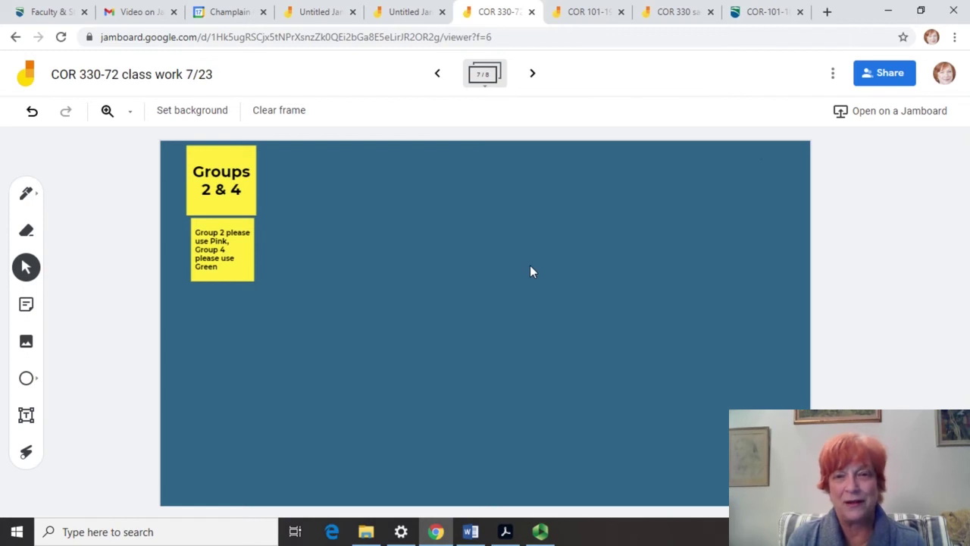
- Review the COR 101-19 JamBoard's Room 1–3 responses, then switch to the COR 330 sample JamBoard
left_click(598, 16)
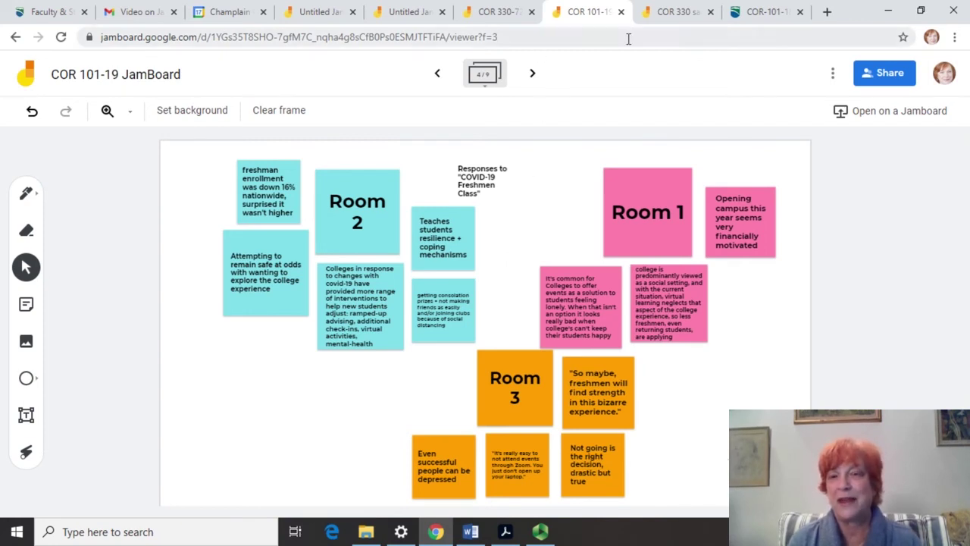
left_click(674, 11)
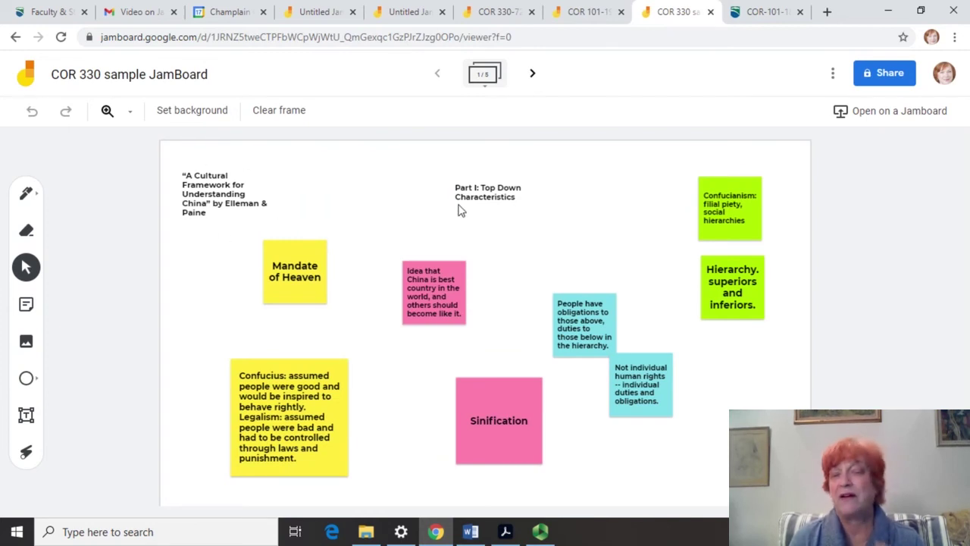
- Step forward through Parts II–V of the sample JamBoard, then back to Part I
left_click(529, 77)
left_click(529, 77)
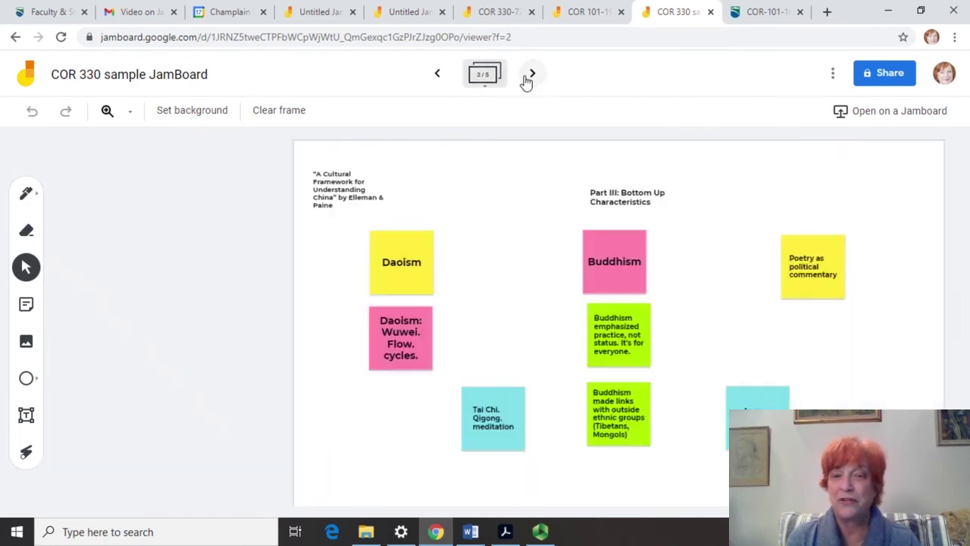
left_click(528, 77)
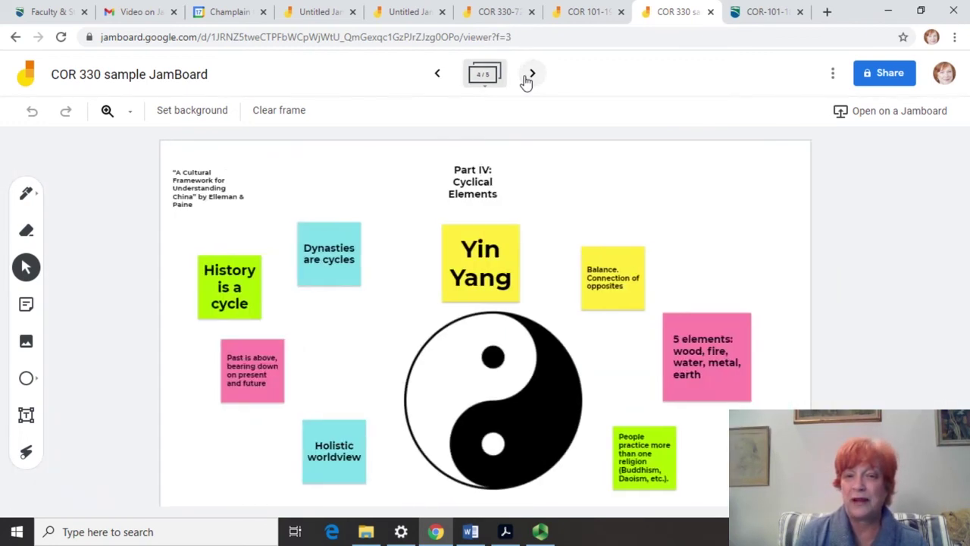
left_click(528, 77)
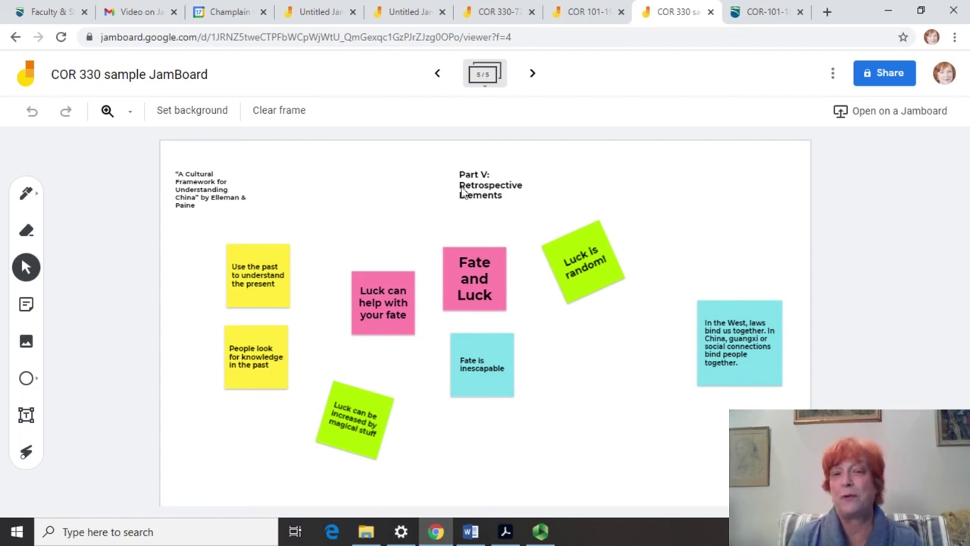
left_click(437, 74)
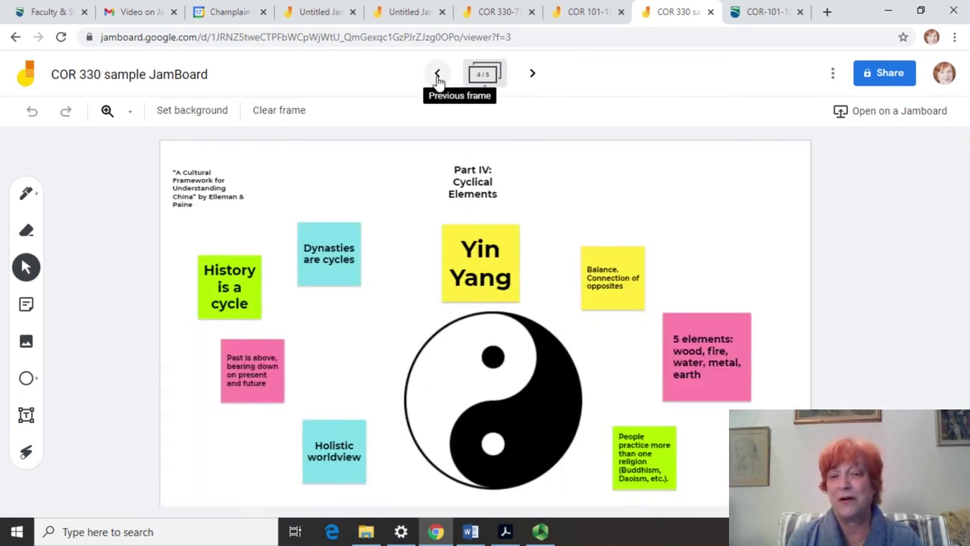
left_click(437, 74)
left_click(437, 74)
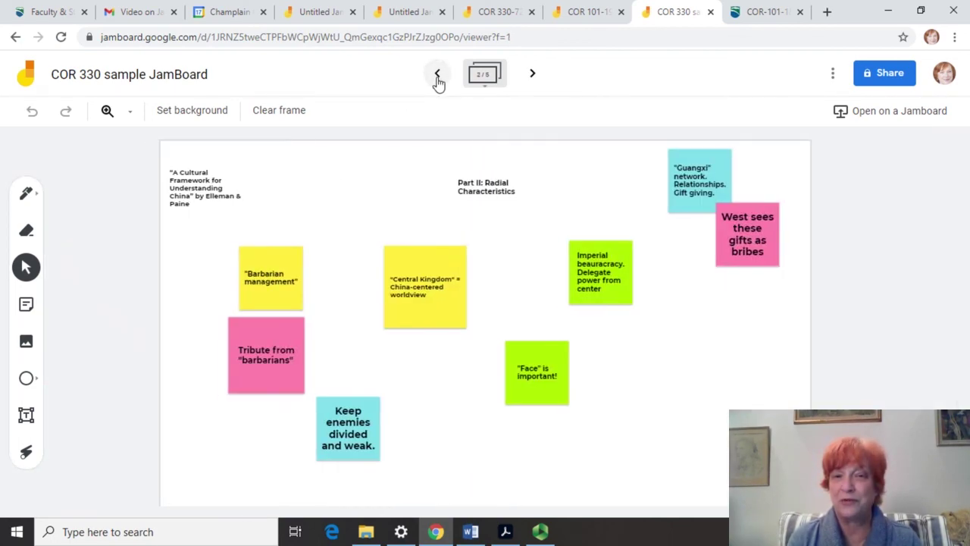
left_click(438, 74)
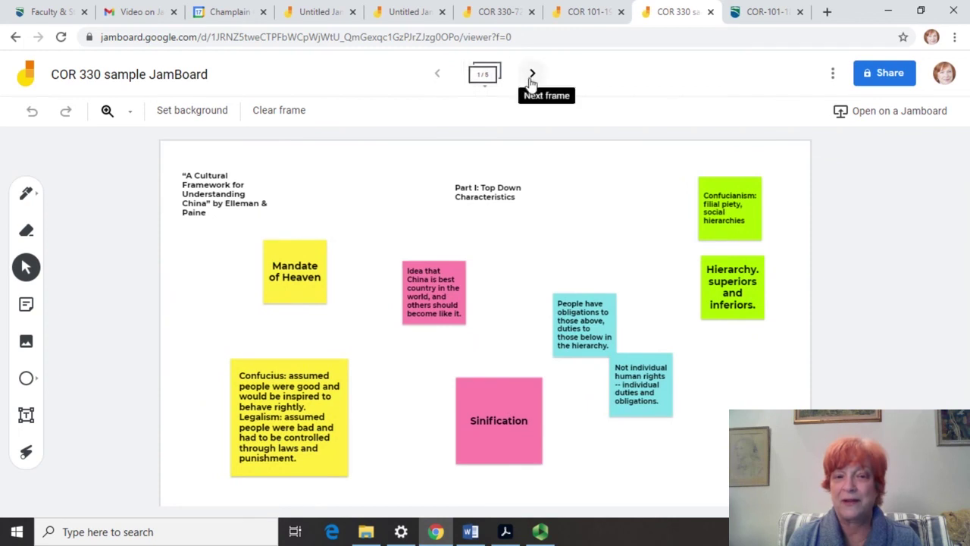
- Advance to the Part IV: Cyclical Elements frame, then bring the Panopto recorder forward
left_click(532, 75)
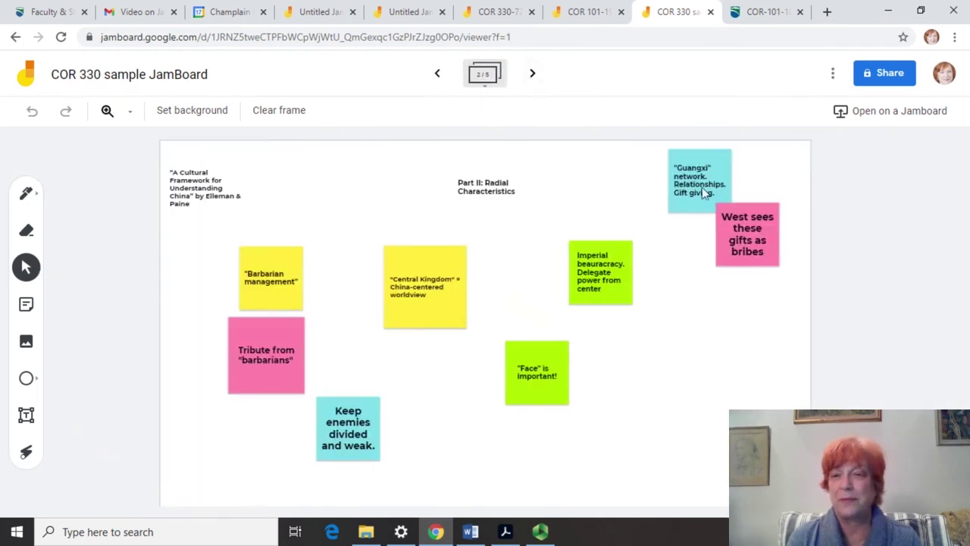
left_click(532, 74)
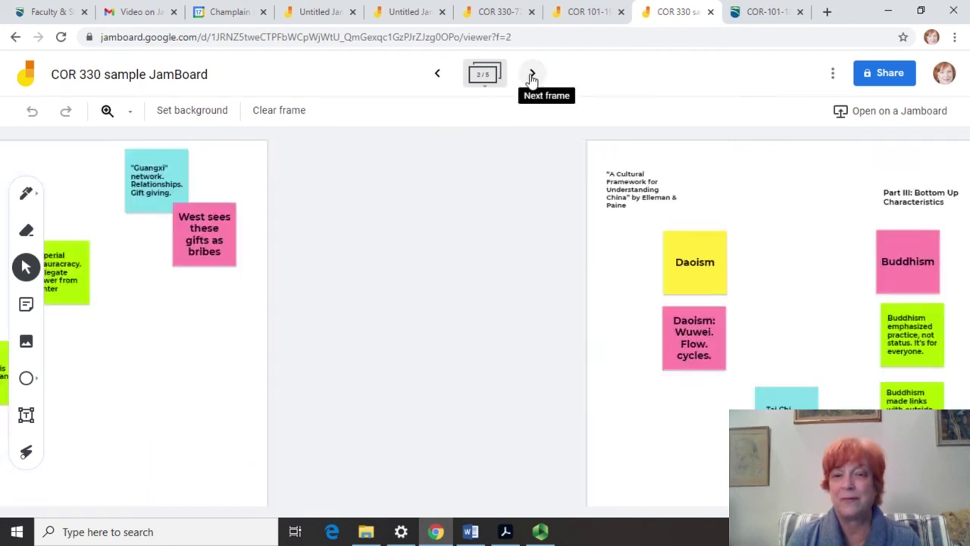
left_click(532, 74)
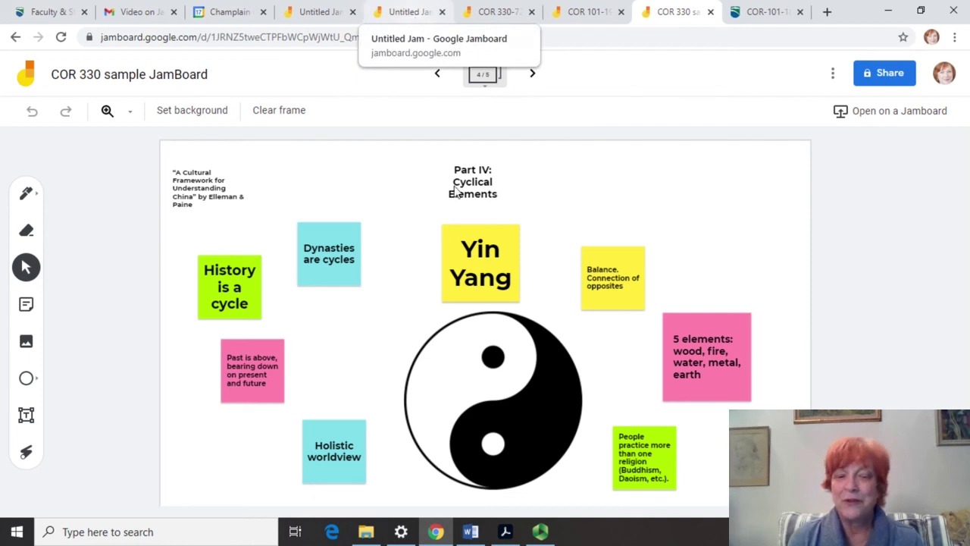
mouse_move(546, 533)
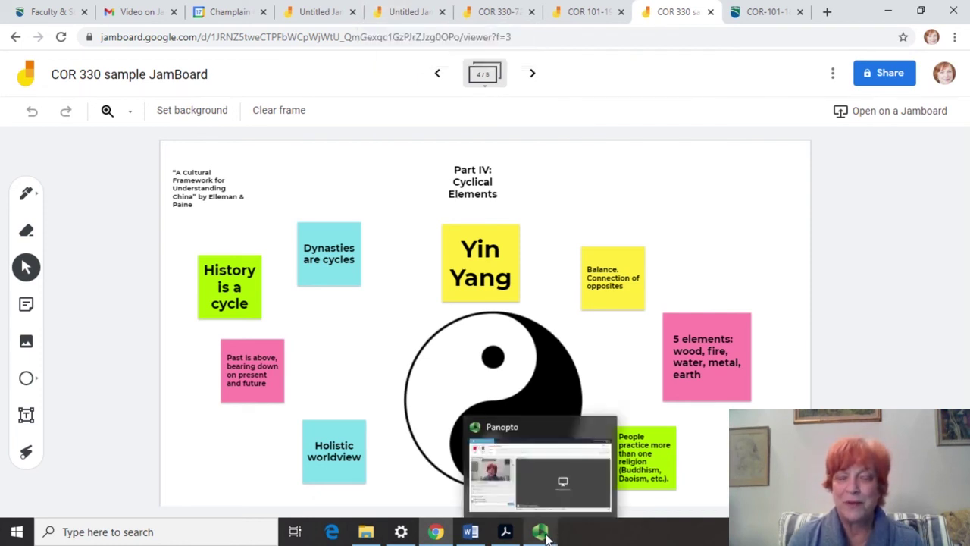
left_click(545, 533)
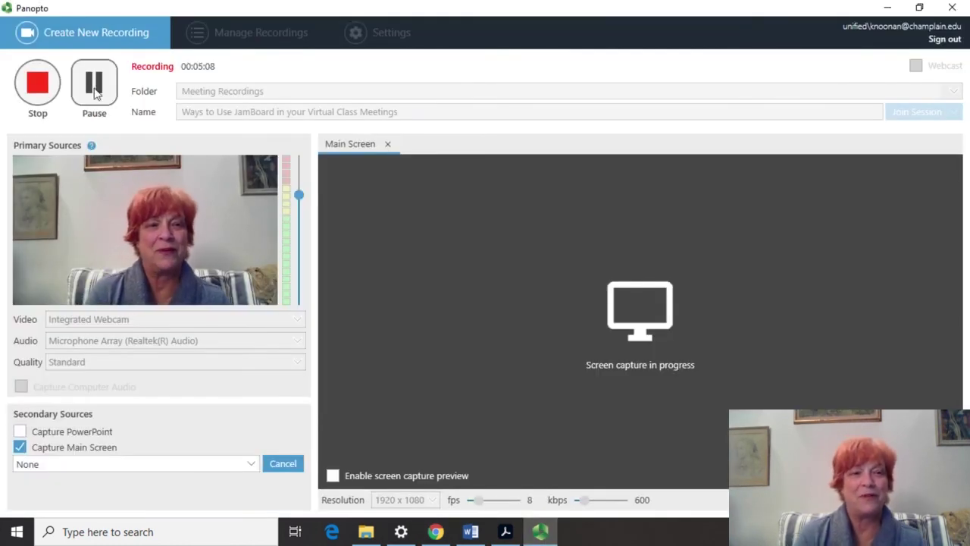